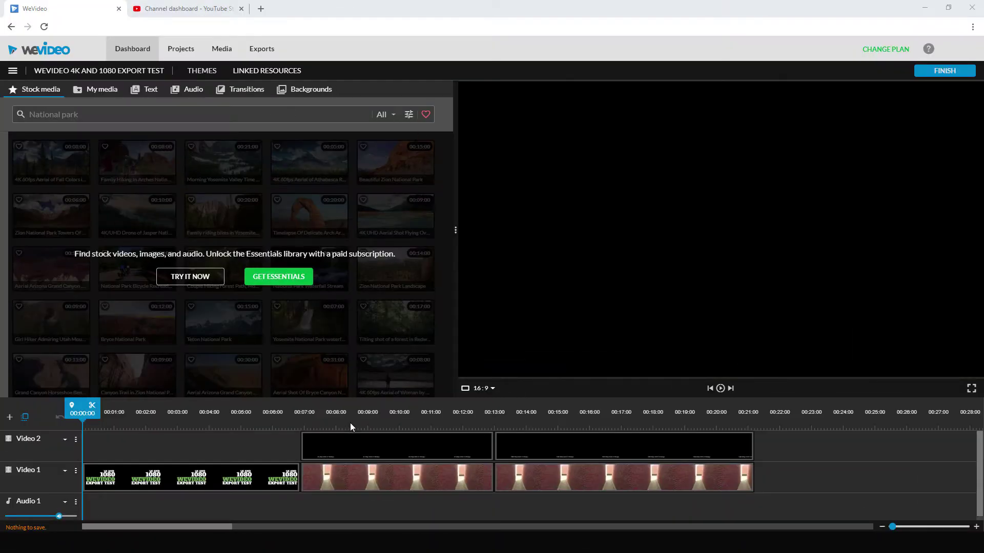
# Preview both brick-alley clips, then set the export to Ultra HD 4K with YouTube as destination.
pyautogui.click(362, 471)
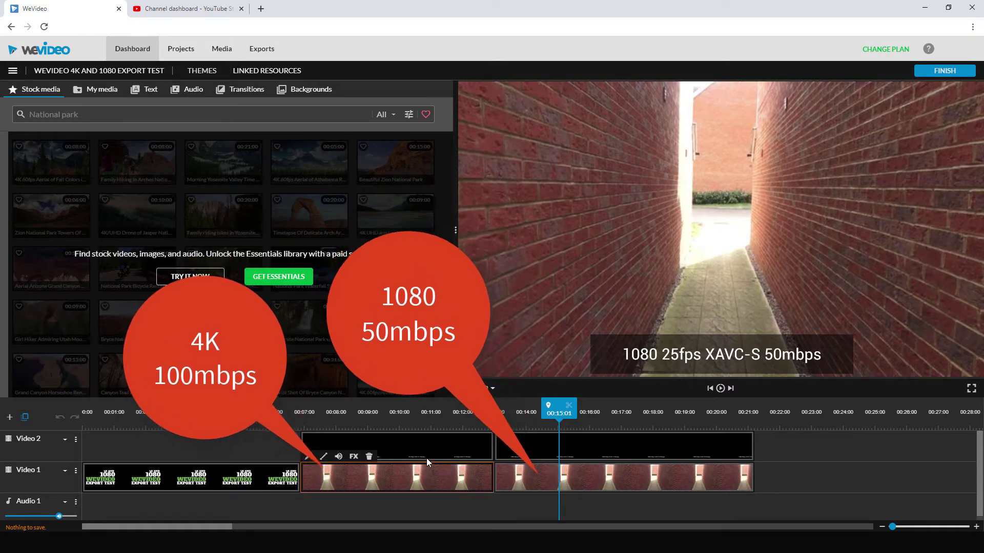
pyautogui.click(524, 482)
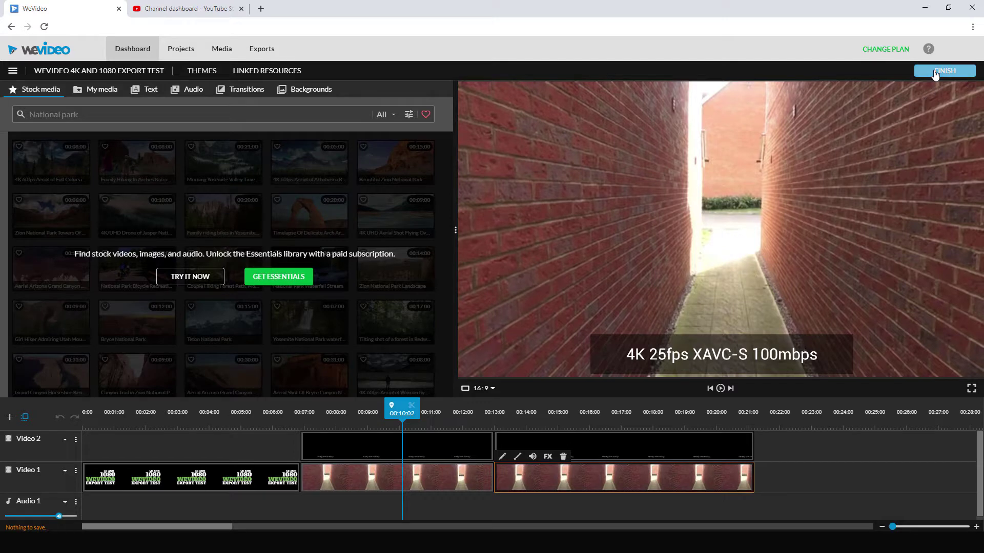
pyautogui.click(945, 71)
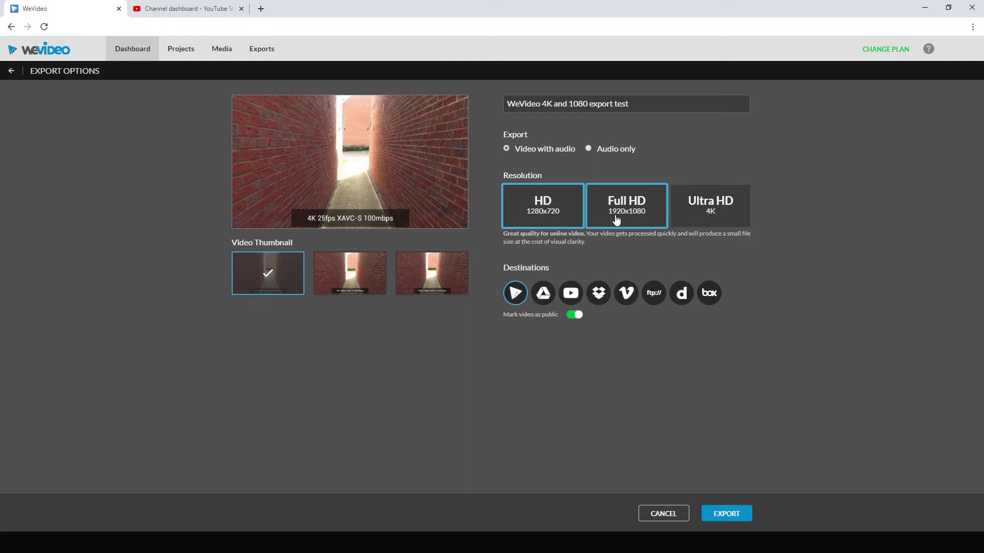
pyautogui.click(706, 212)
pyautogui.click(571, 285)
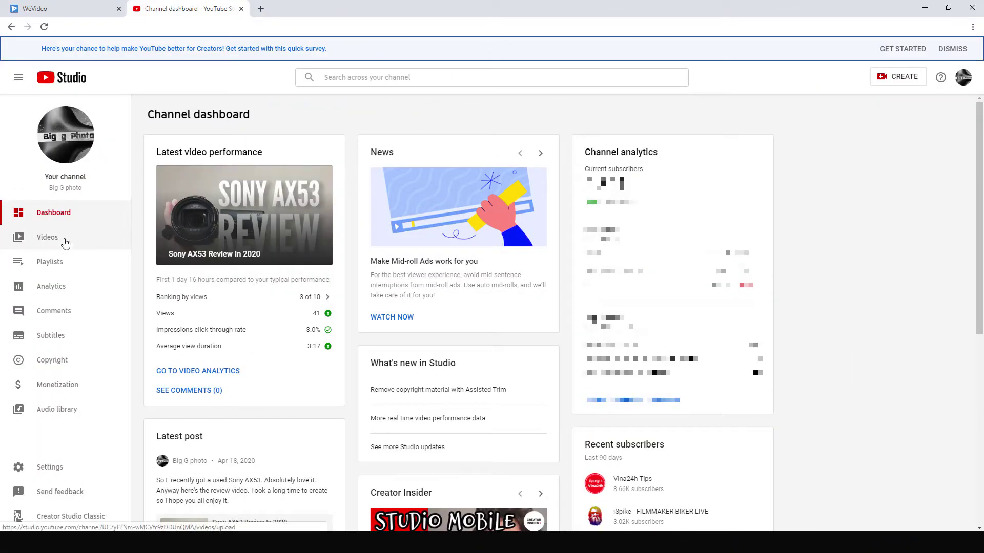
# Open Channel videos from the YouTube Studio sidebar.
pyautogui.click(121, 236)
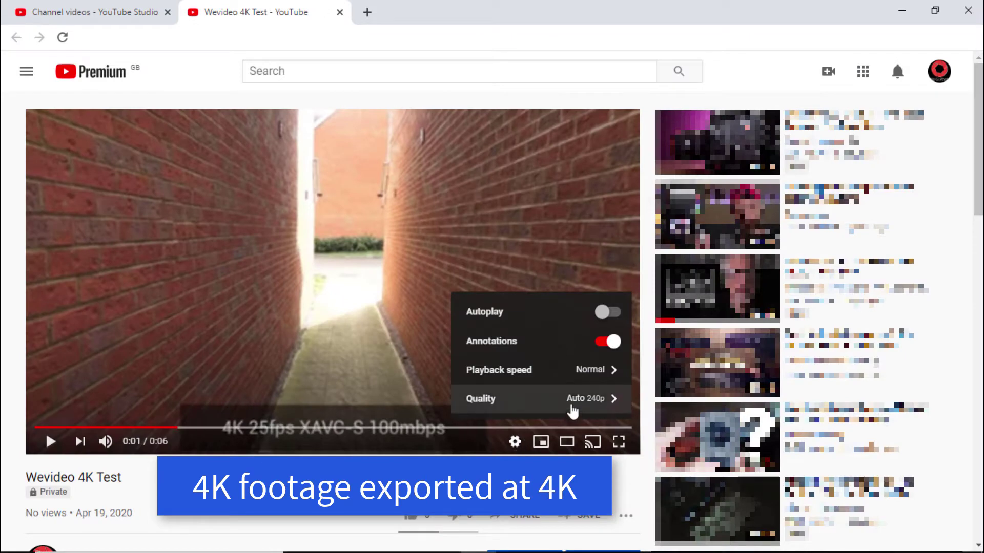
# Pause the 4K and 1080 test video and show its Quality list, topping out at 2160p.
pyautogui.click(572, 407)
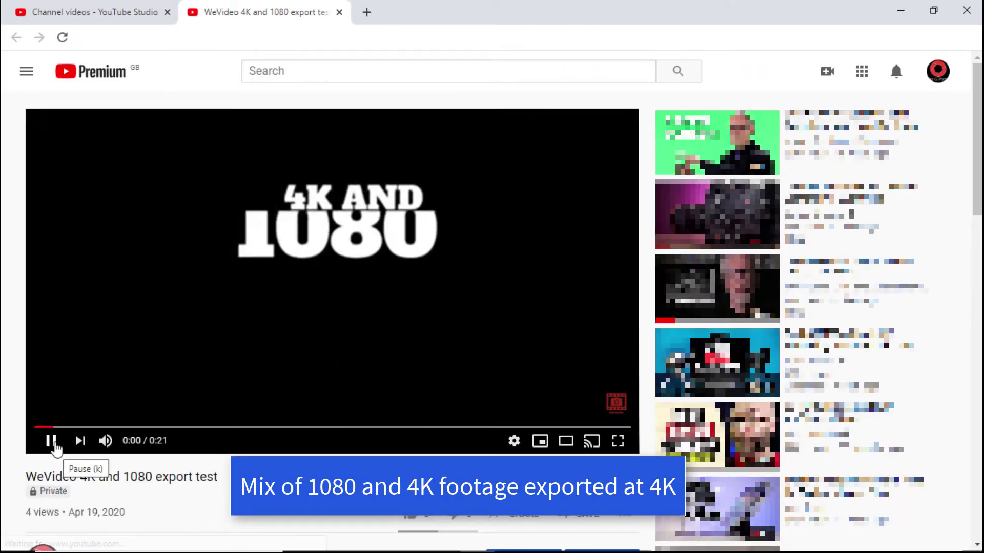
pyautogui.click(54, 447)
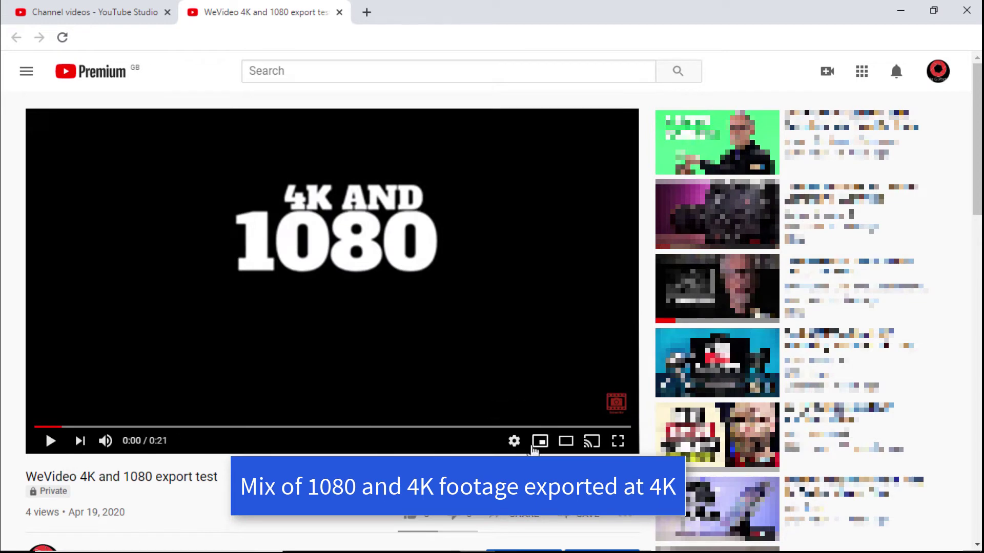
pyautogui.click(514, 443)
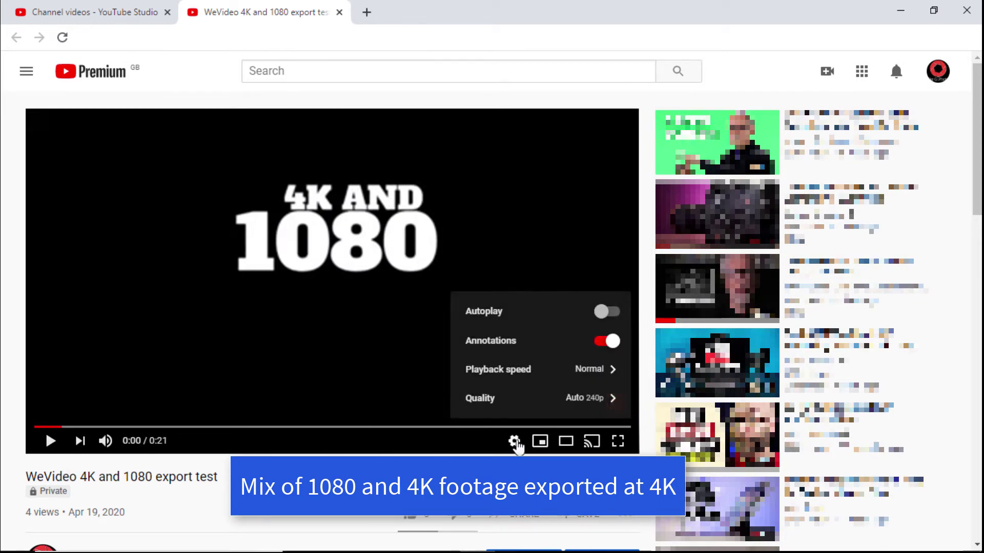
pyautogui.click(541, 411)
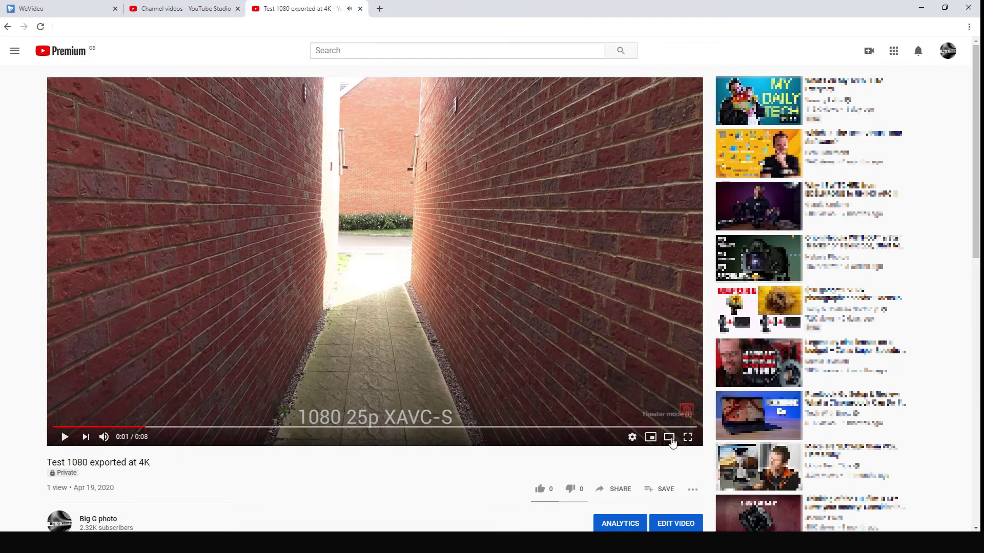
# Check Test 1080's Quality options, then rewind it to the start, play and pause.
pyautogui.click(631, 437)
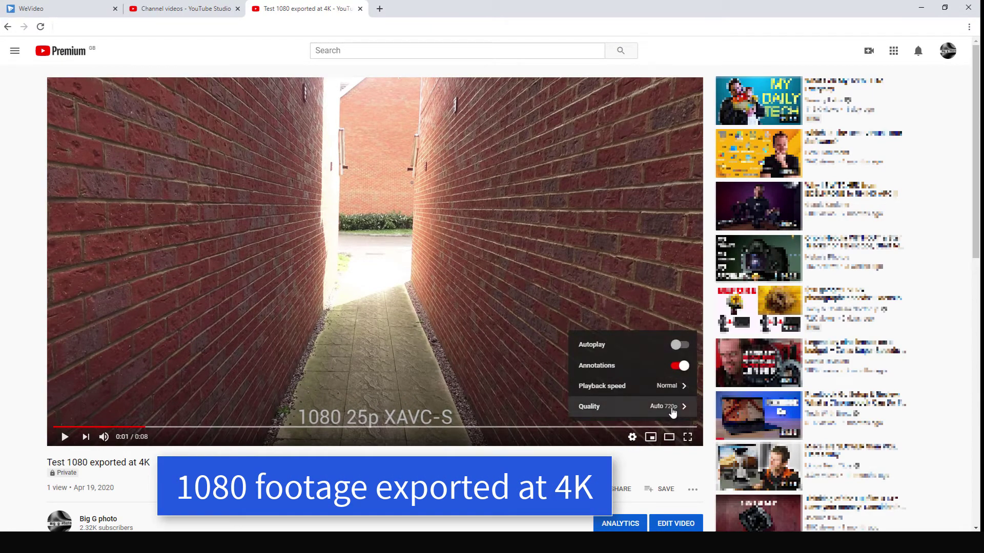
pyautogui.click(669, 407)
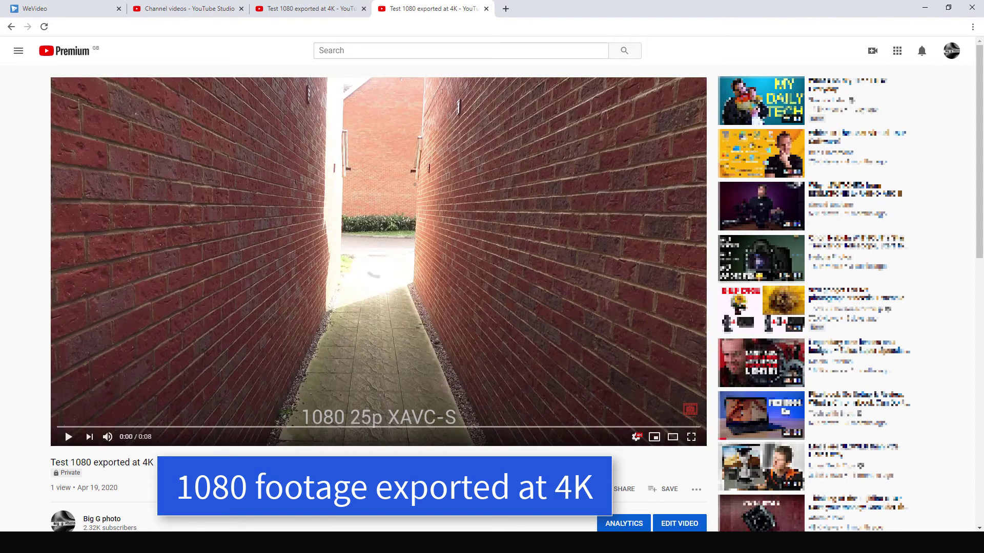
pyautogui.moveTo(107, 428); pyautogui.dragTo(48, 428)
pyautogui.click(67, 437)
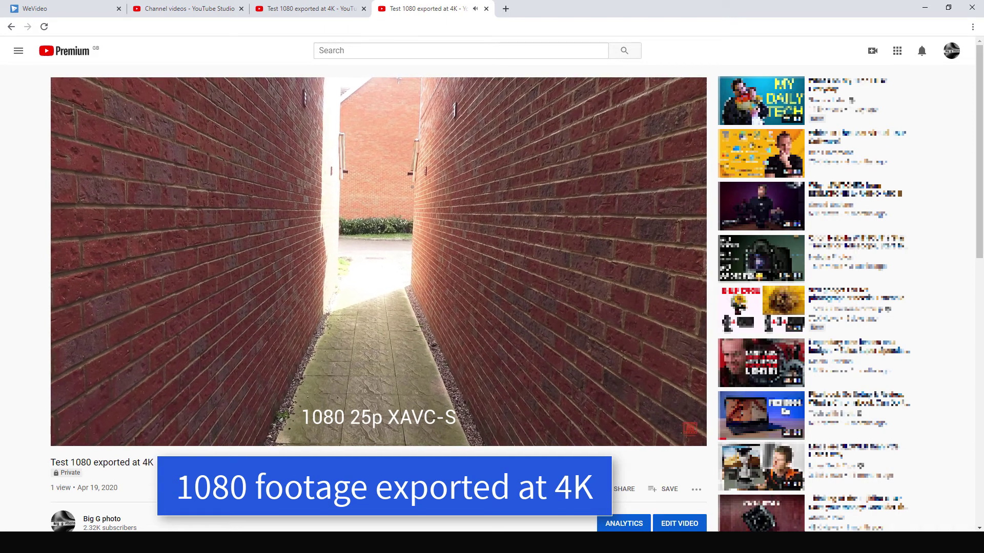
pyautogui.press('k')
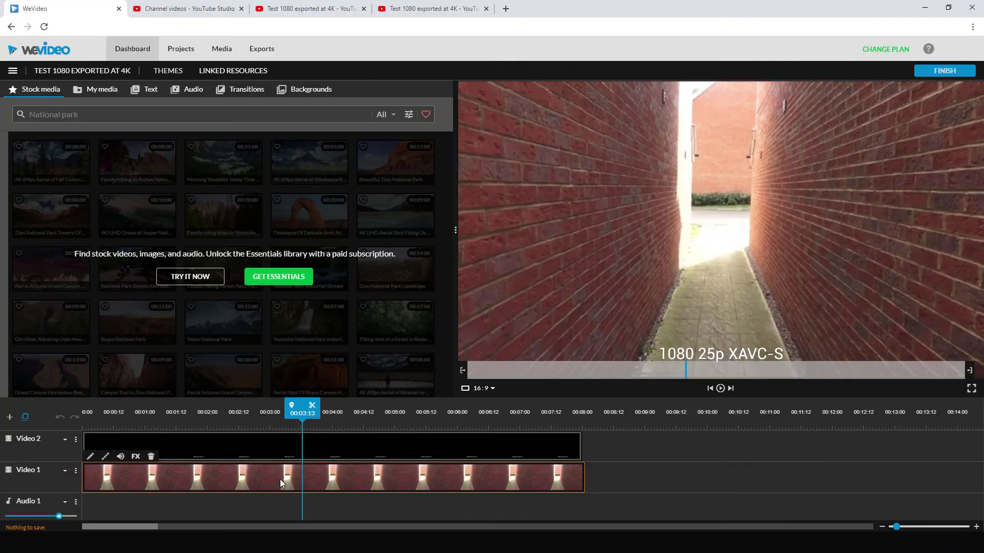
# Export the Test 1080 project at Ultra HD 4K, bringing up the Heads up warning.
pyautogui.click(944, 71)
pyautogui.click(689, 225)
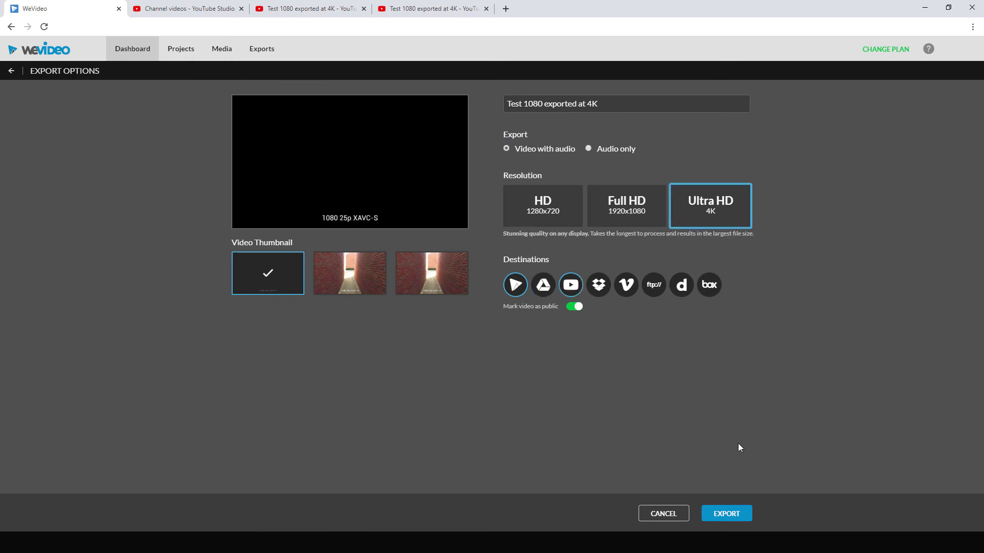
pyautogui.click(745, 515)
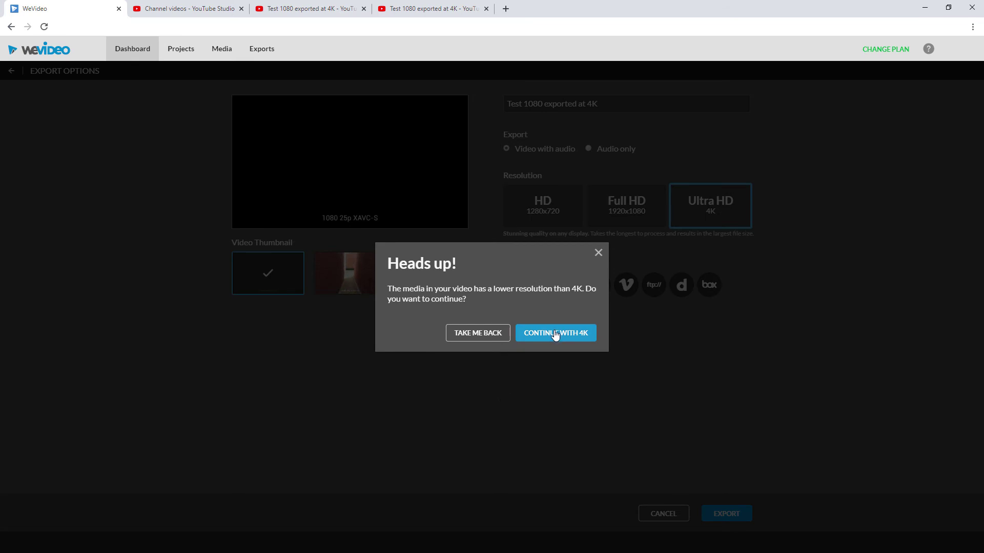
# Dismiss the Heads up warning and show Test 1080's YouTube quality options, including 2160p.
pyautogui.click(598, 254)
pyautogui.click(431, 8)
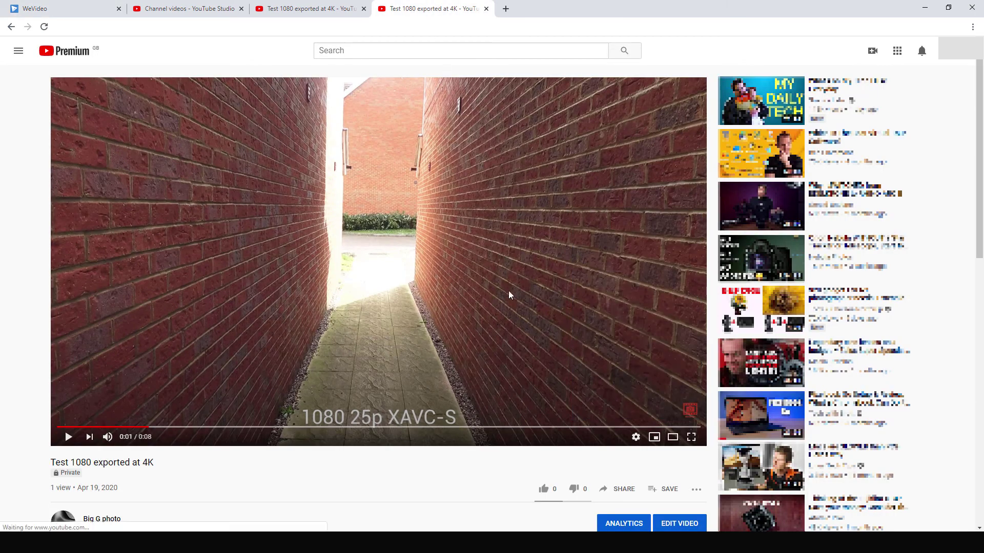
pyautogui.click(634, 436)
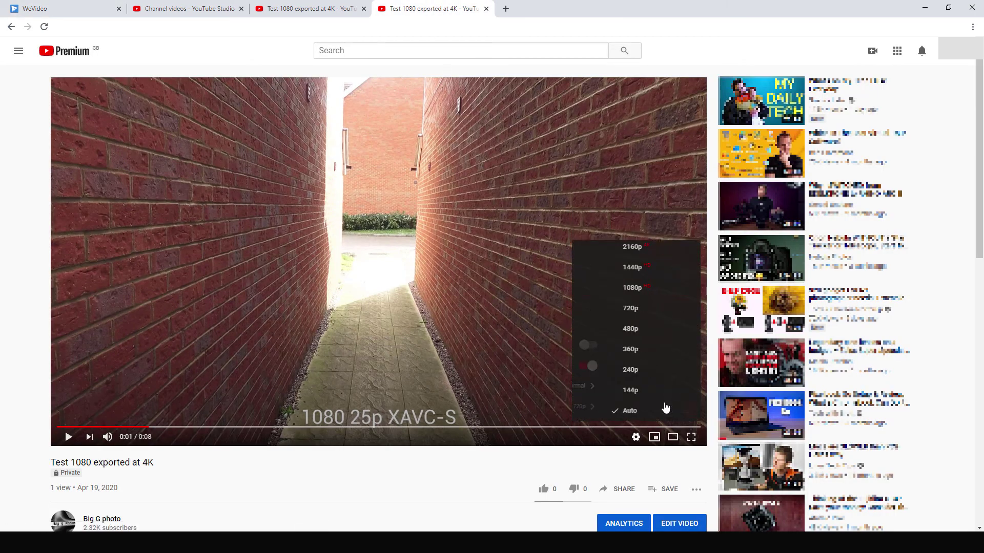